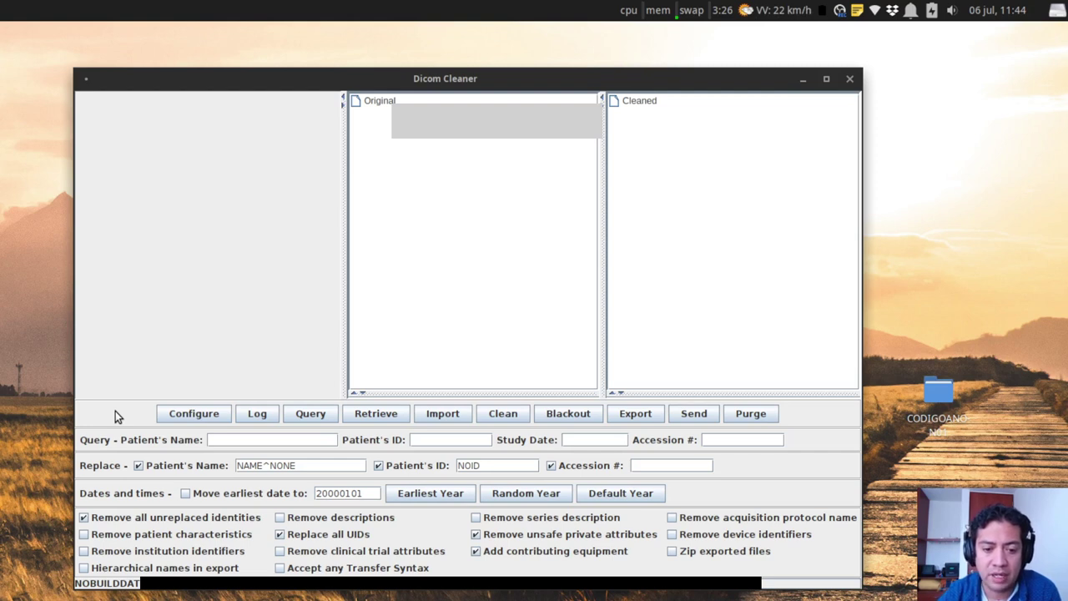
Enter a wildcard patient ID as the query criterion, then cancel the HUSIPACS remote query.
left_click(191, 422)
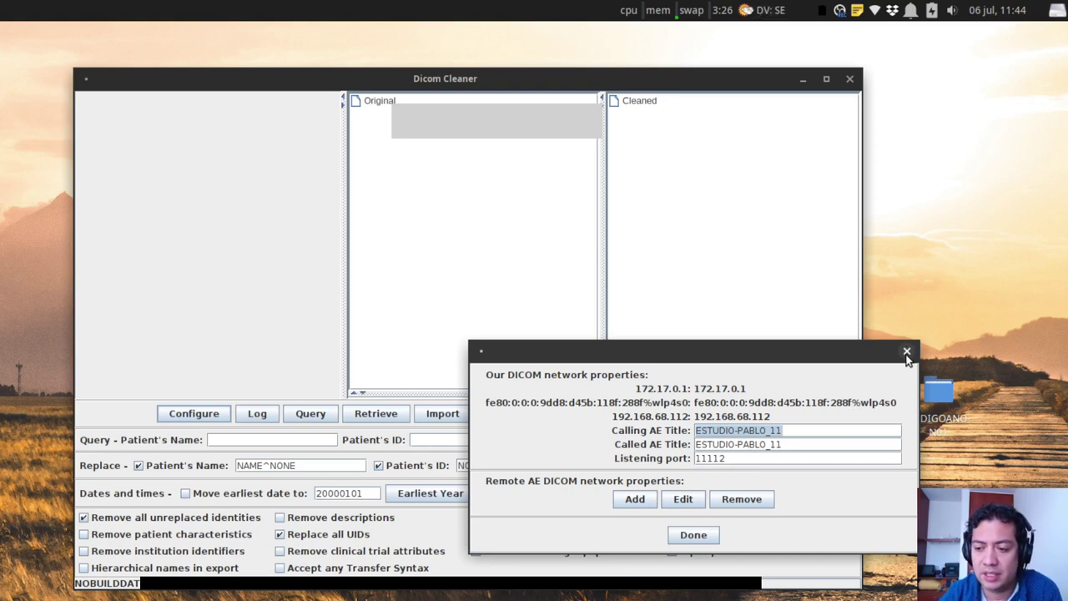
left_click(681, 537)
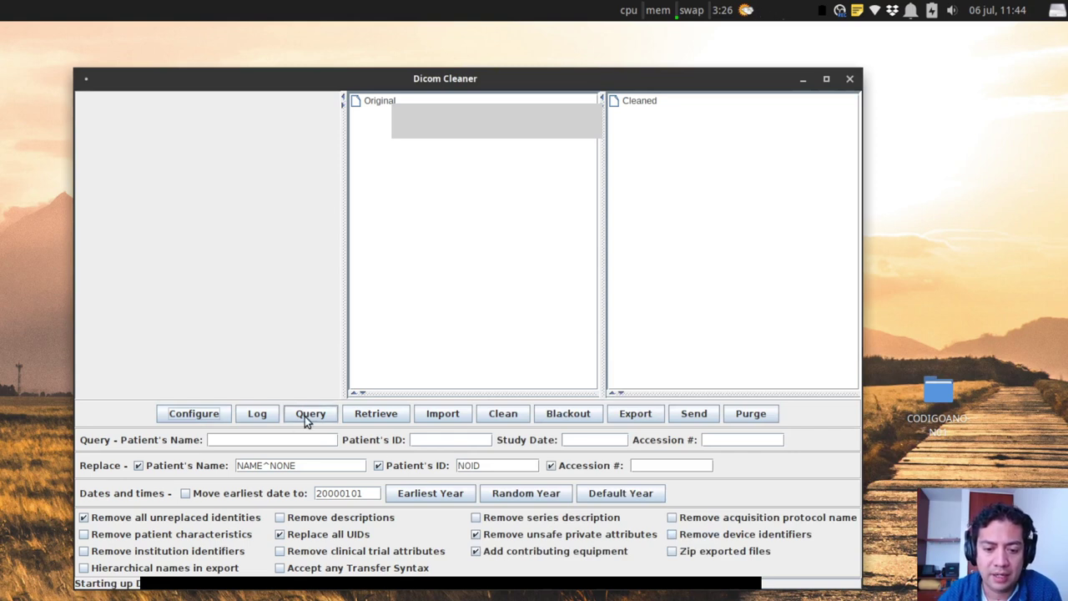
left_click(452, 439)
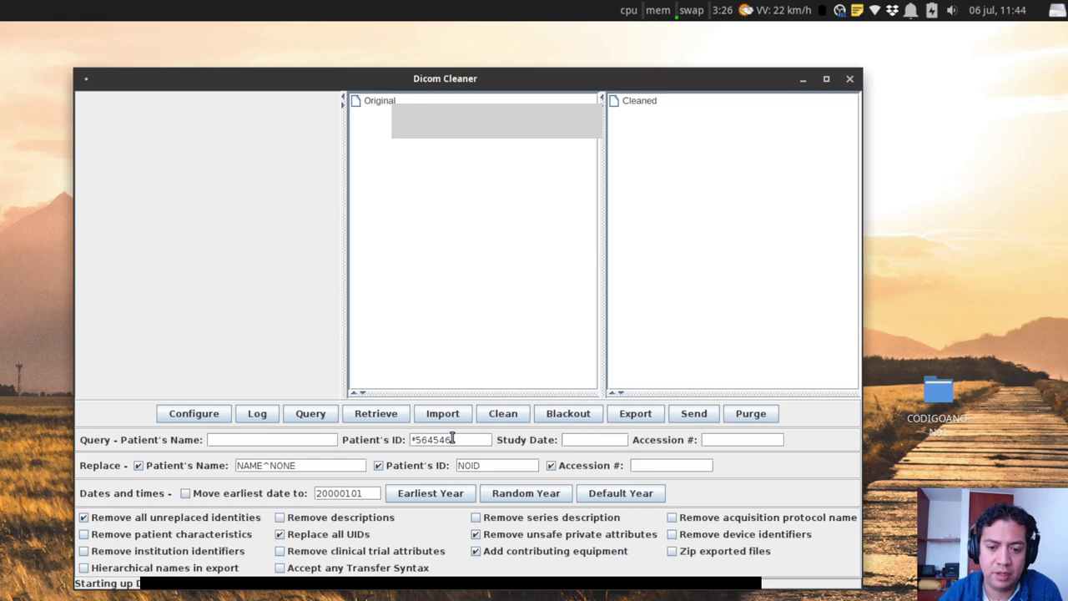
left_click(313, 415)
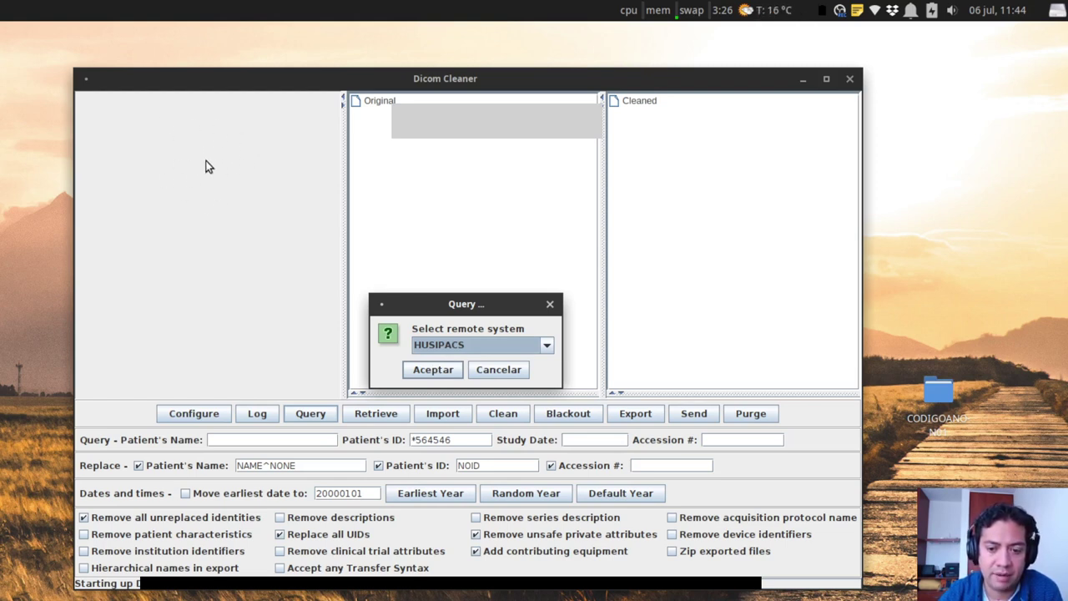
left_click(505, 373)
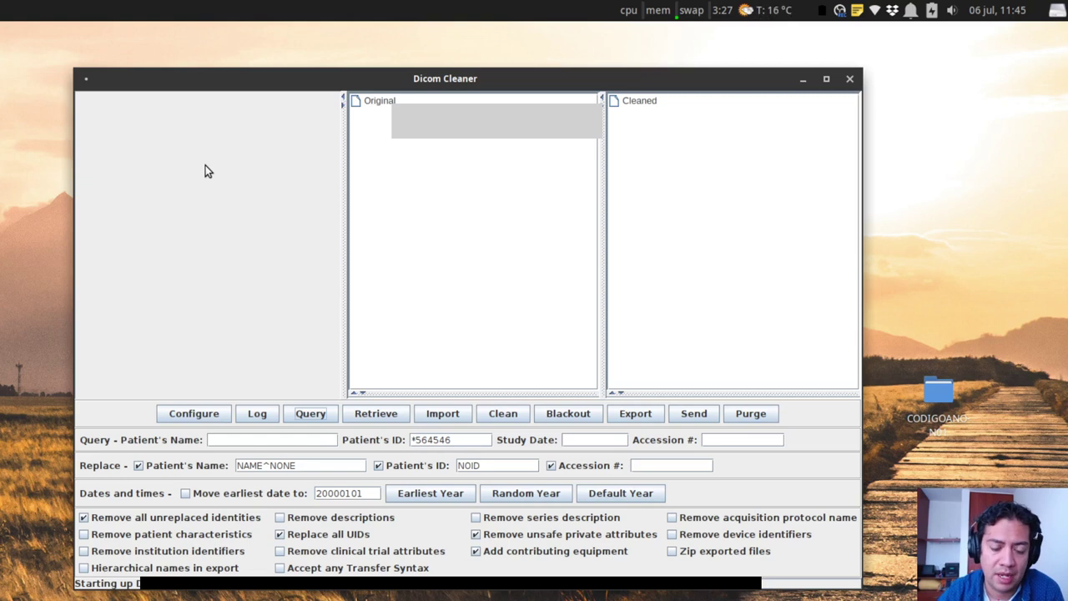
Import the MA201 folder from home > user > Descargas into the Original list.
left_click(441, 416)
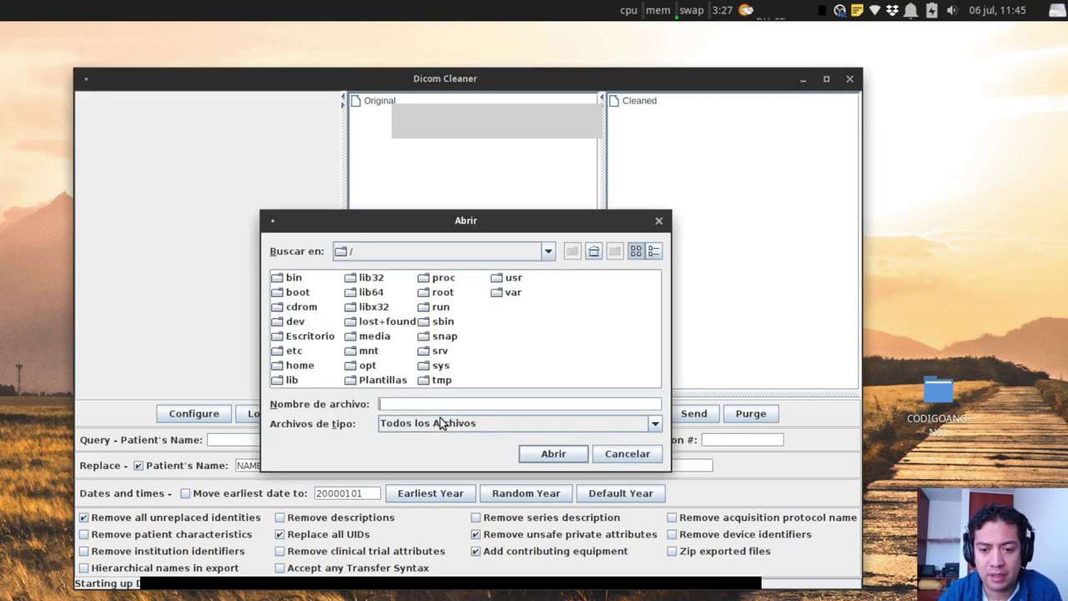
double_click(292, 365)
double_click(294, 278)
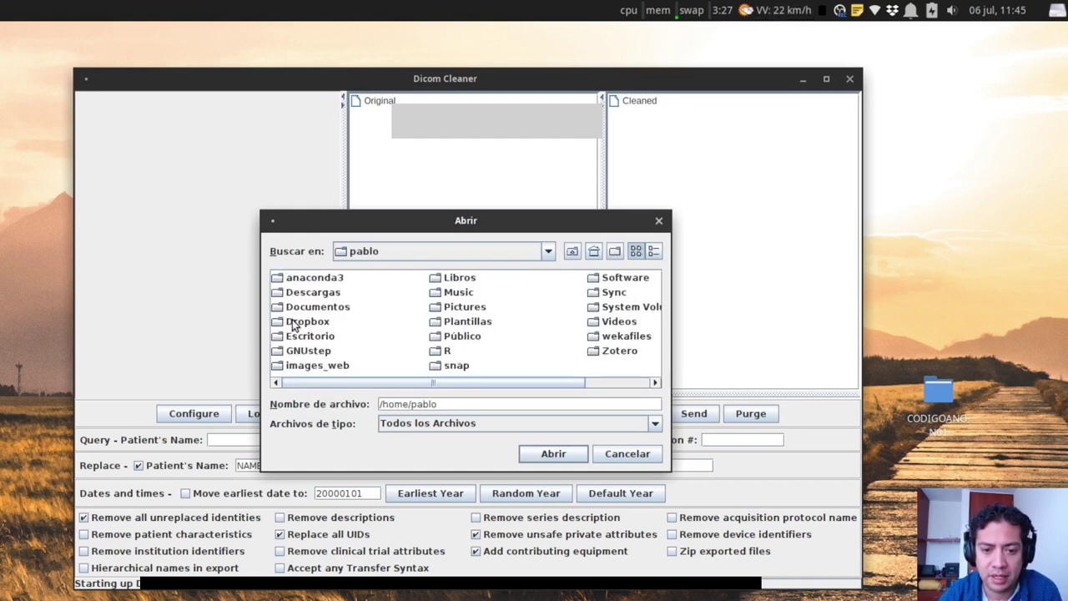
double_click(294, 293)
left_click(293, 327)
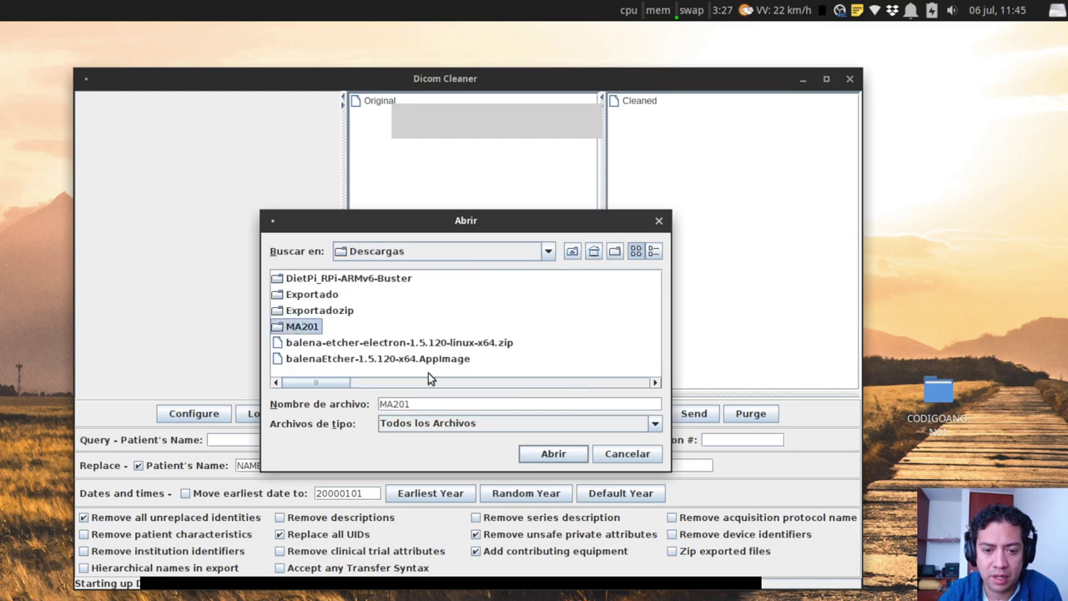
left_click(544, 460)
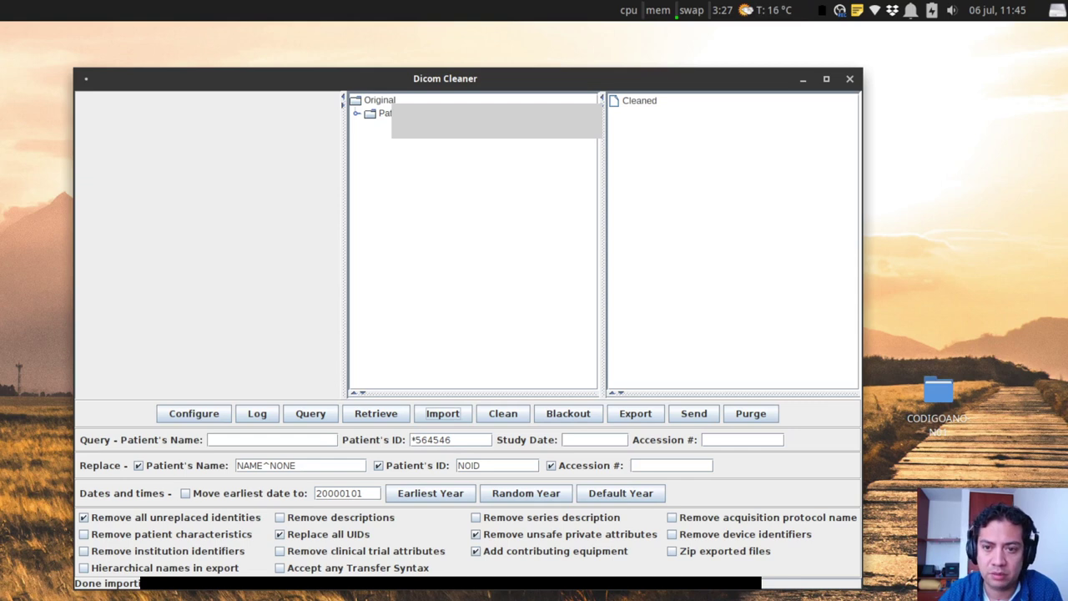
Select the imported patient in the Original tree and highlight NONE in Replace Patient's Name.
left_click(386, 114)
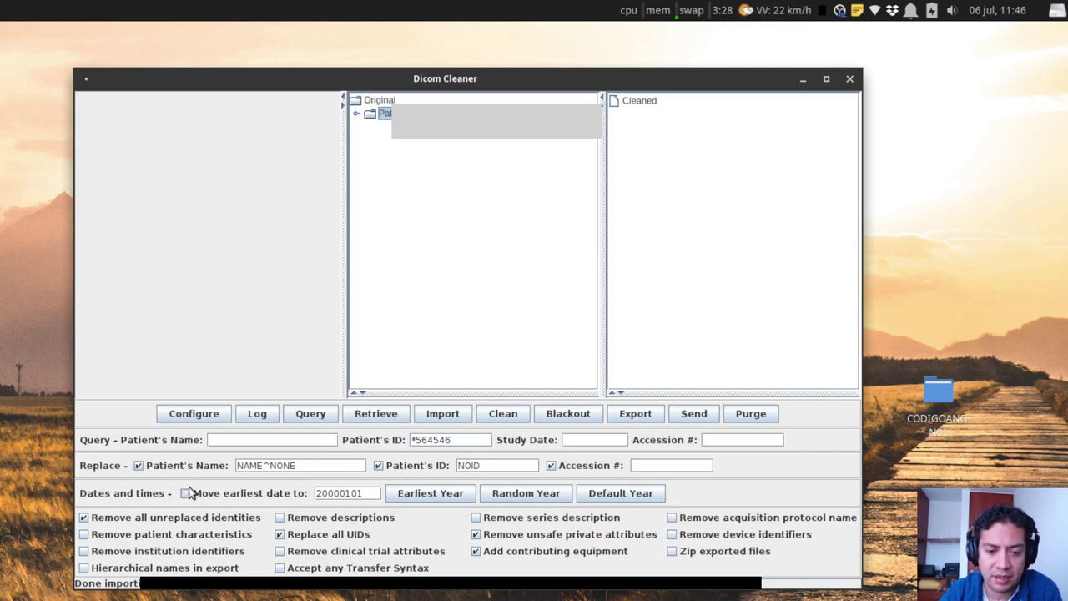
double_click(275, 465)
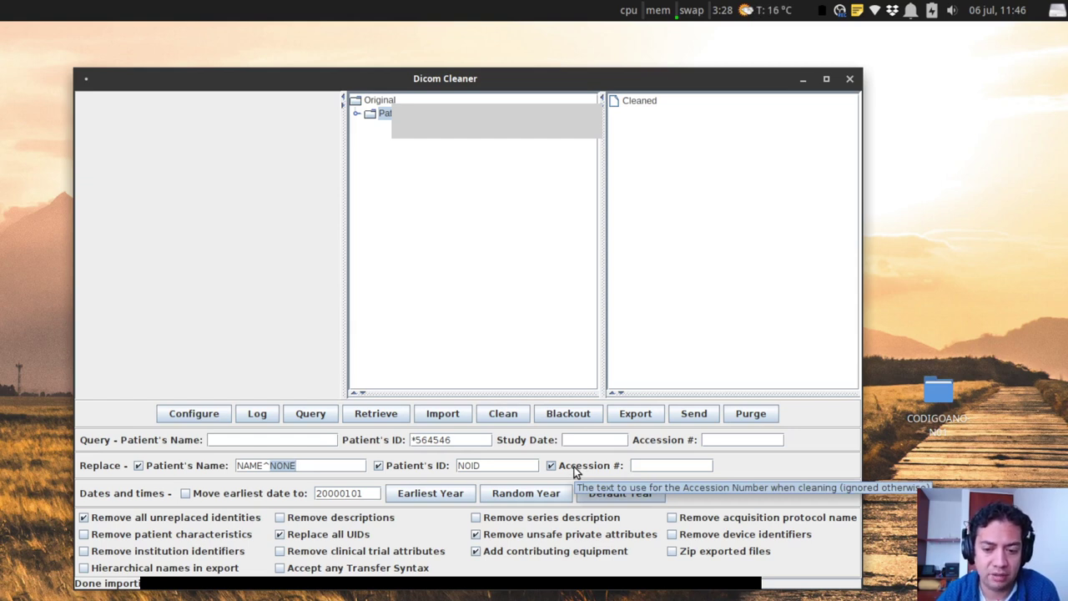
Replace NAME^NONE in the replacement Patient's Name with Codigo01.
left_click(300, 468)
left_click_drag(300, 467, 209, 468)
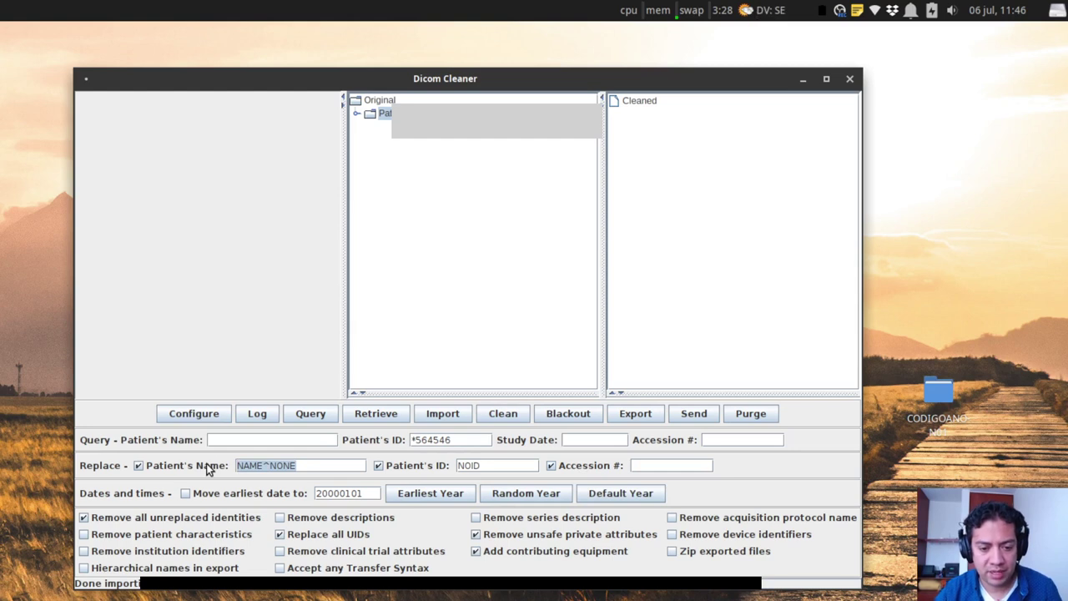
type("CP0")
key("BackSpace")
type("ODIGO")
key("BackSpace")
key("BackSpace")
key("BackSpace")
key("BackSpace")
key("BackSpace")
key("BackSpace")
type("odigo")
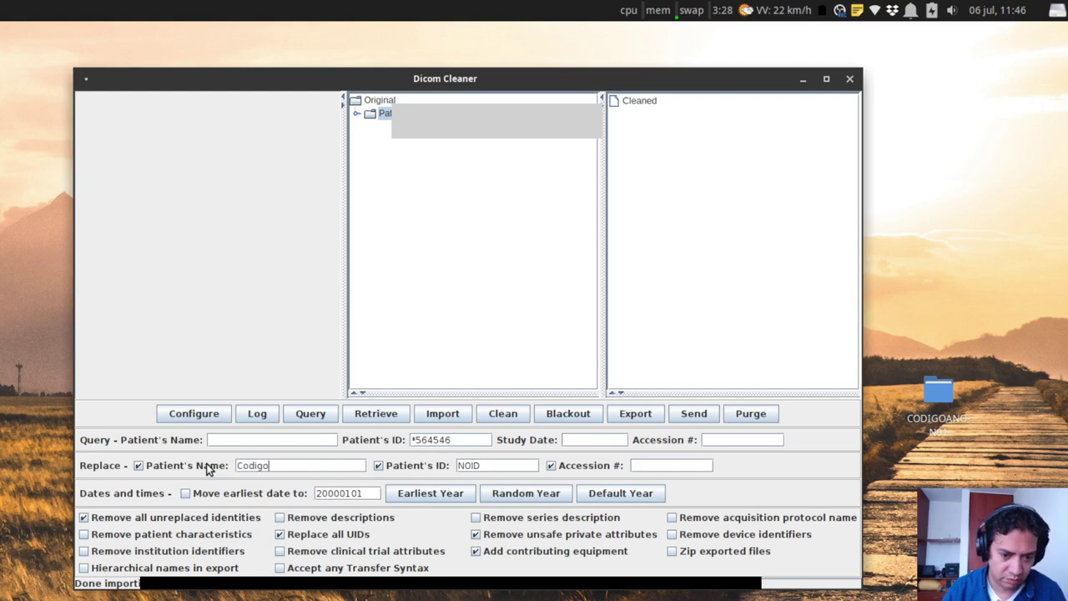
type("91")
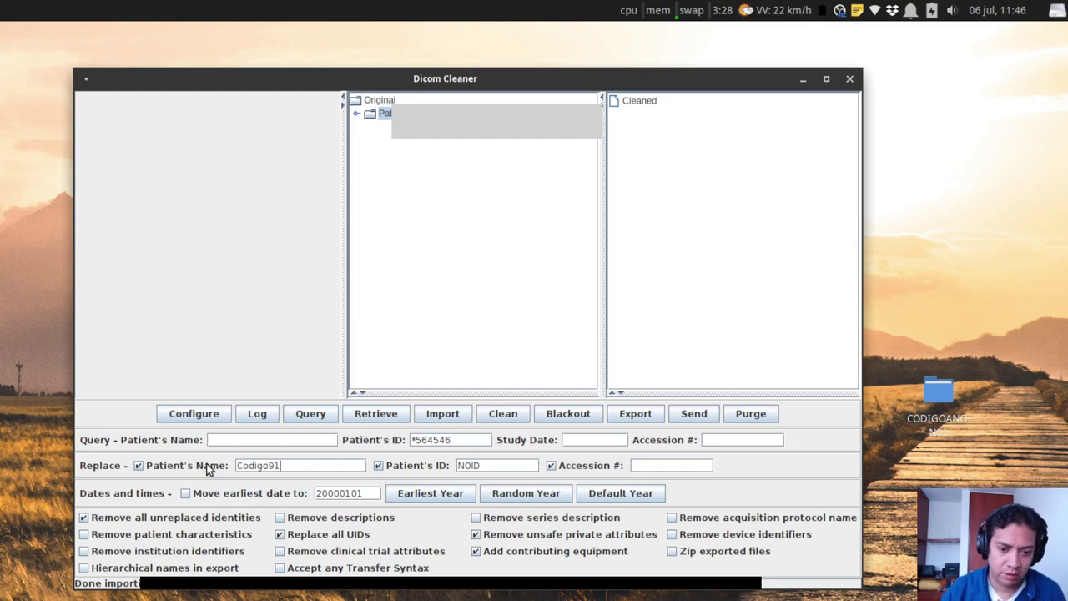
key("BackSpace")
key("BackSpace")
type("01")
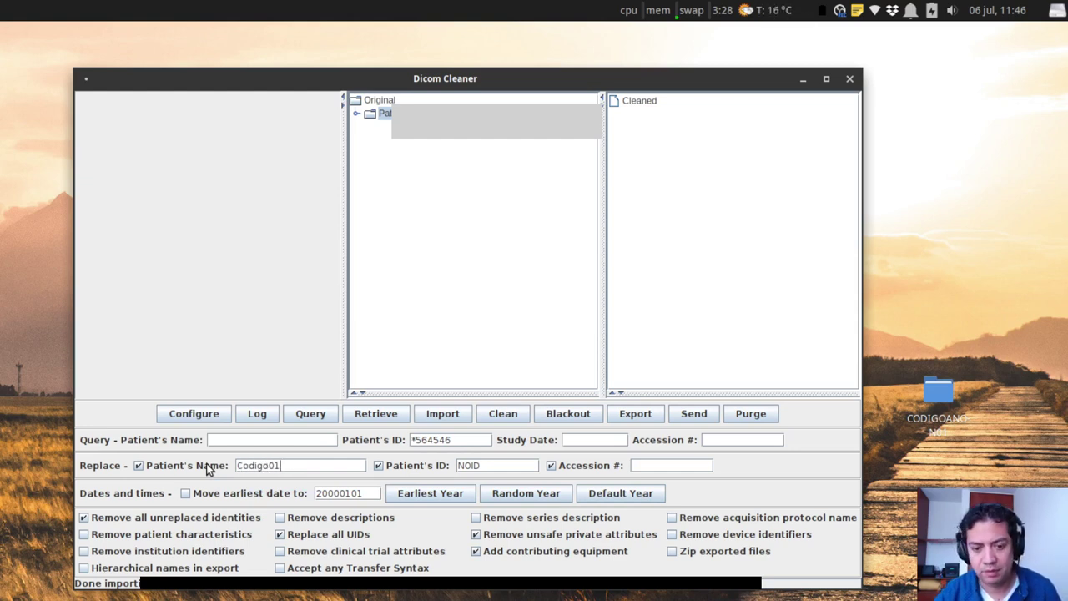
Copy Codigo01 into the replacement Patient's ID, adding underscores so both read Codigo_01.
left_click_drag(288, 465, 150, 465)
key("ctrl+c")
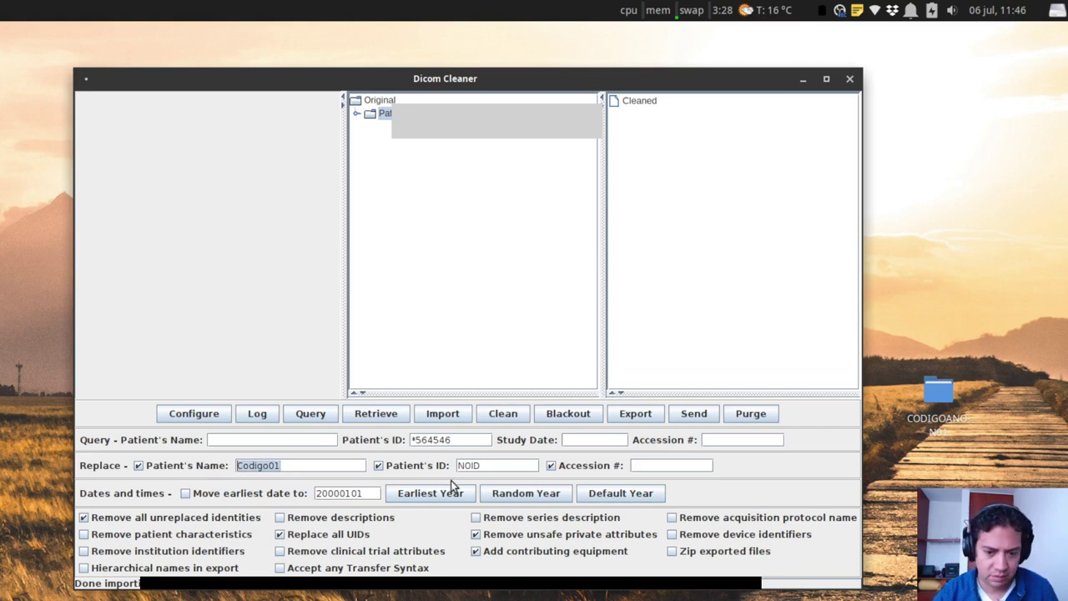
double_click(491, 465)
key("ctrl+v")
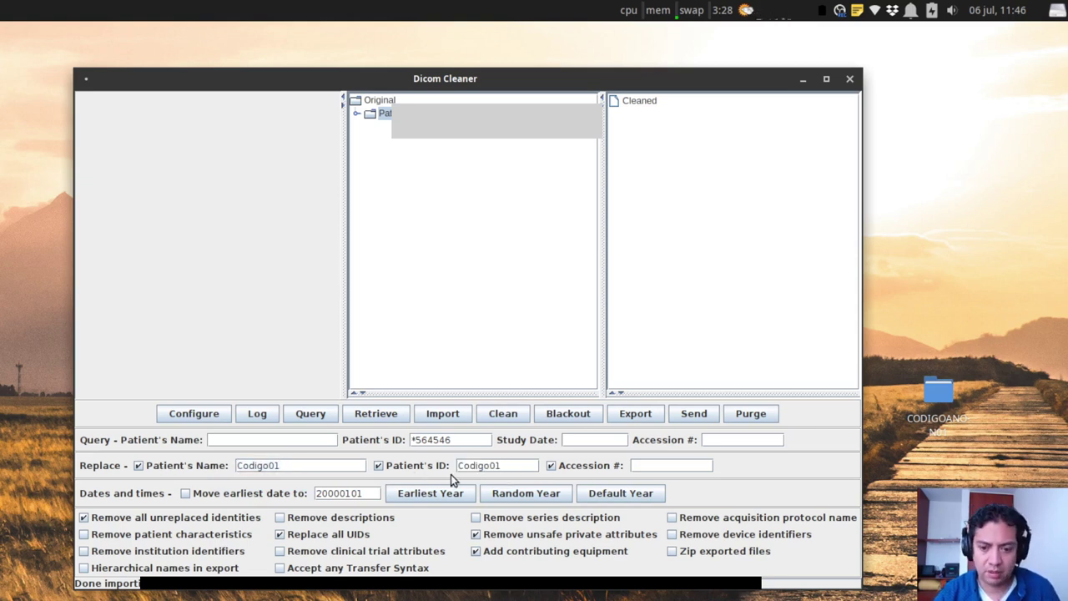
left_click(276, 465)
key("BackSpace")
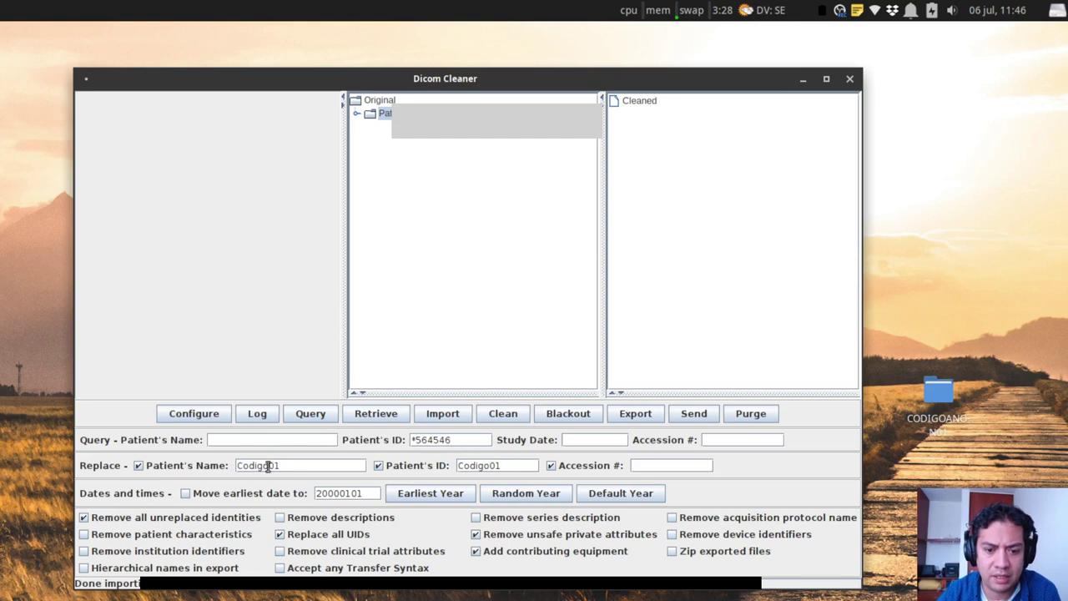
type("1")
left_click(267, 466)
type("_")
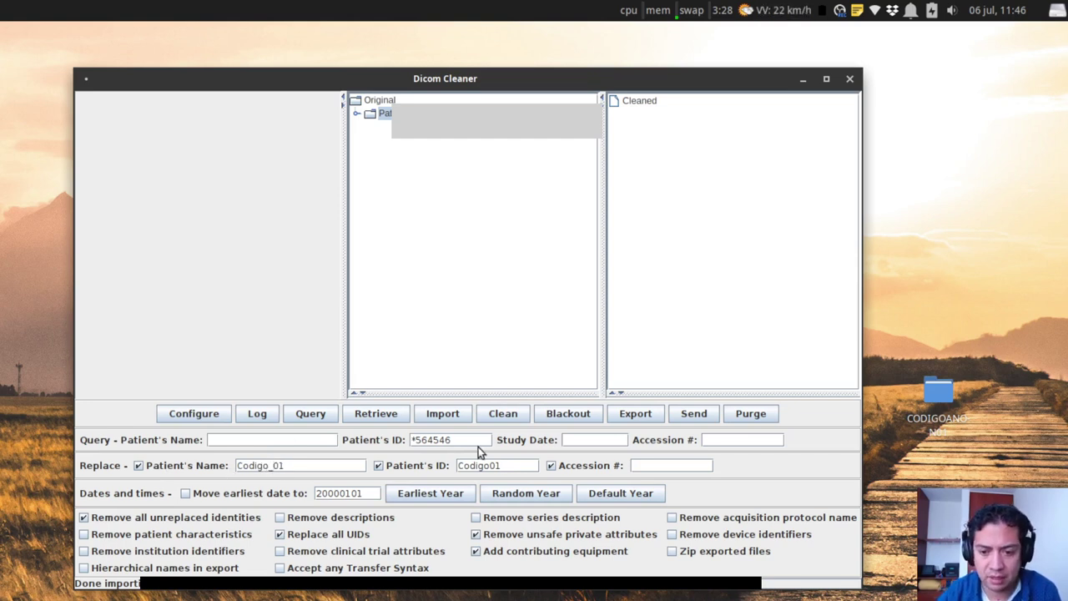
left_click(491, 465)
type("_")
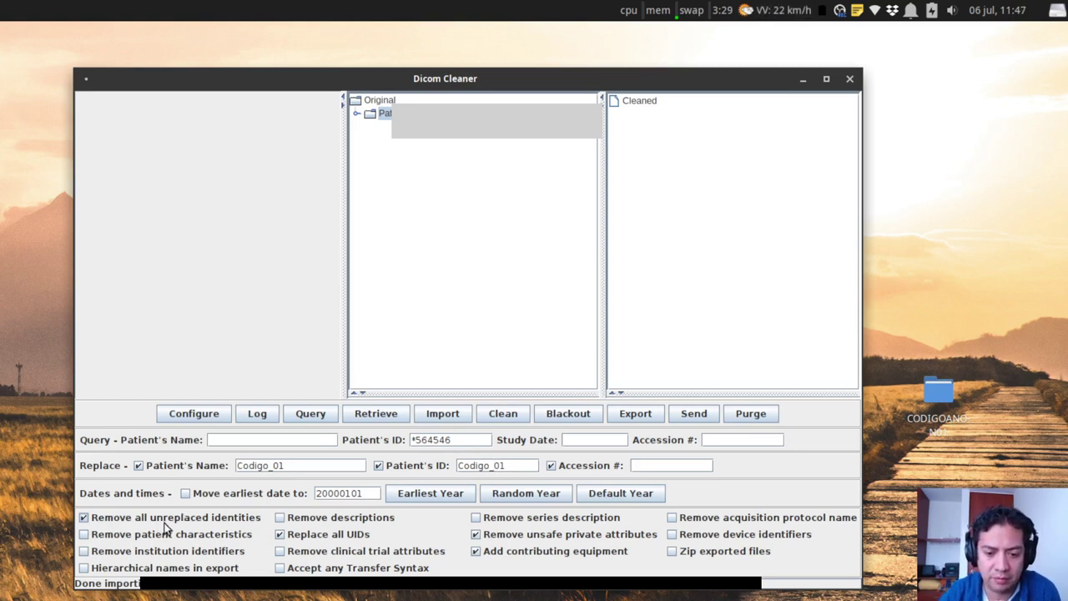
Uncheck 'Replace all UIDs' and 'Add contributing equipment' in the cleaning options.
left_click(281, 538)
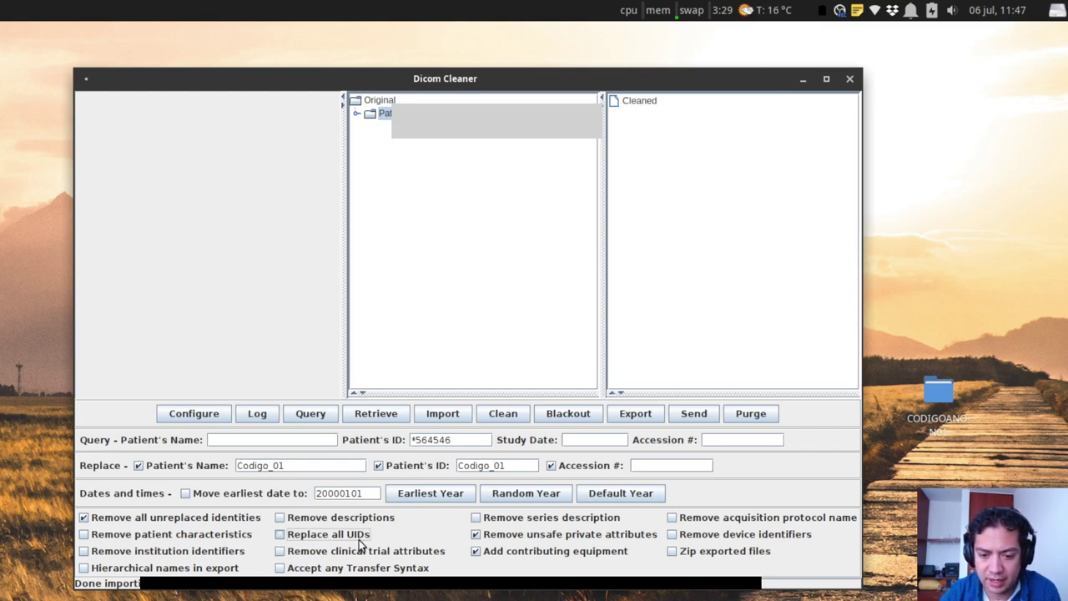
left_click(490, 554)
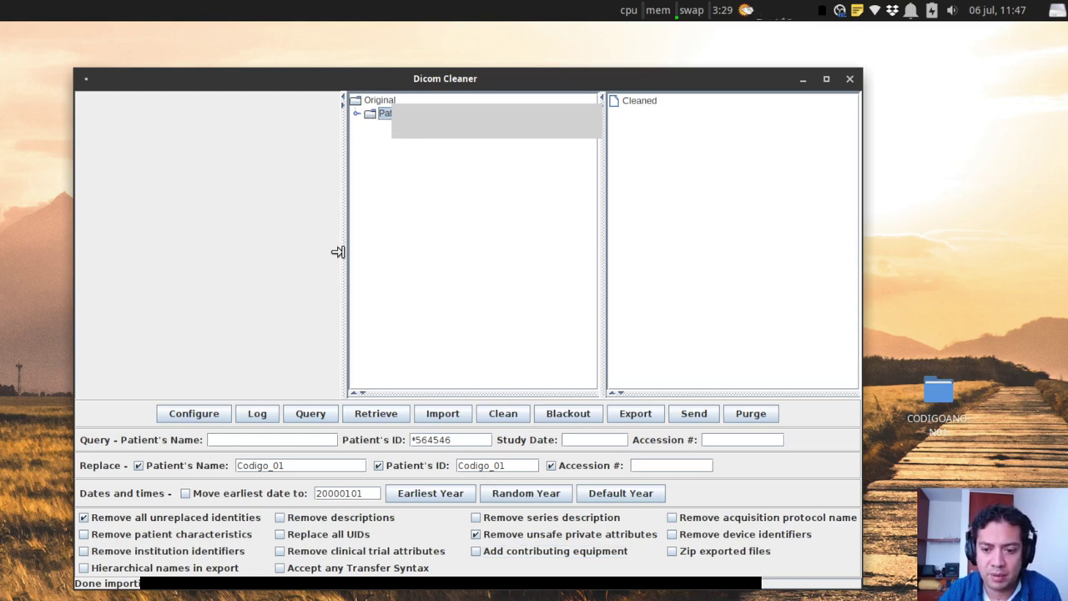
Clean the imported study and select the resulting Codigo_01 patient in the Cleaned list.
left_click(521, 419)
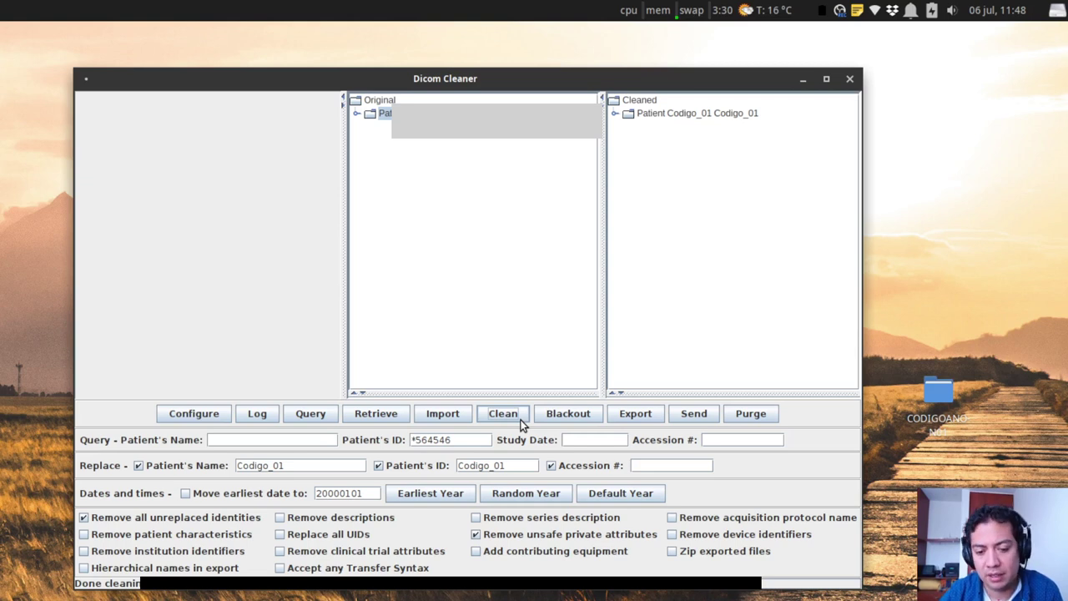
left_click(672, 116)
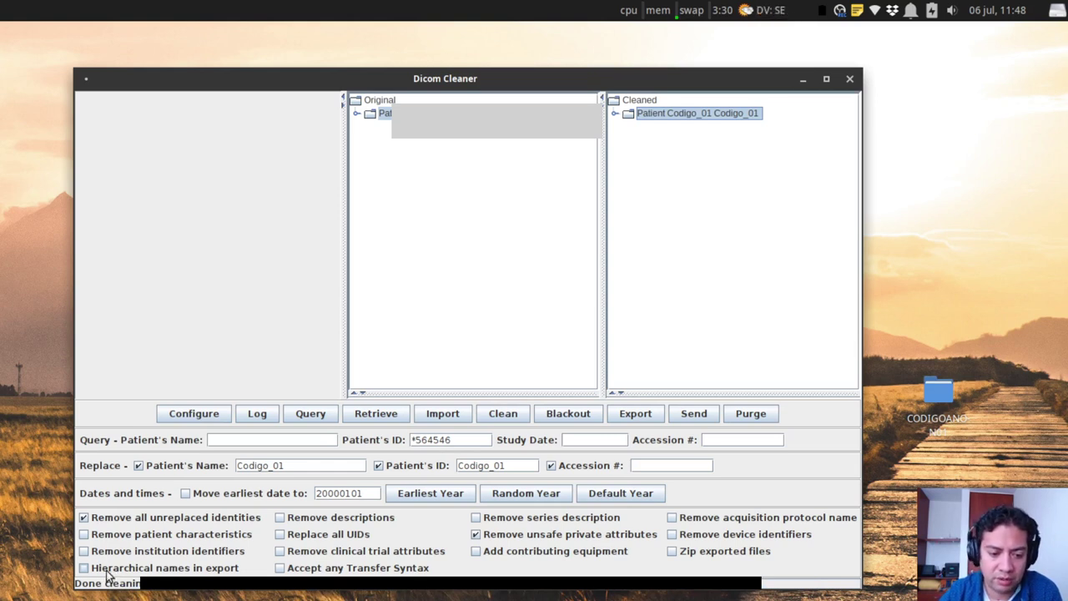
Tick the 'Hierarchical names in export' checkbox.
left_click(103, 573)
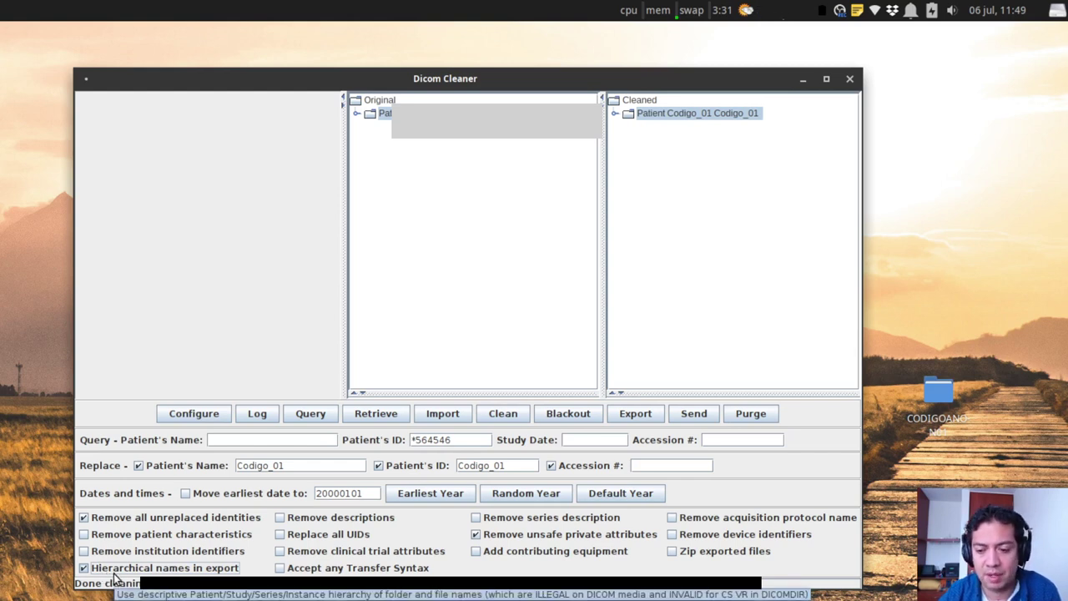
Export the cleaned study to Escritorio > CODIGOANON01, then minimize DicomCleaner.
left_click(636, 415)
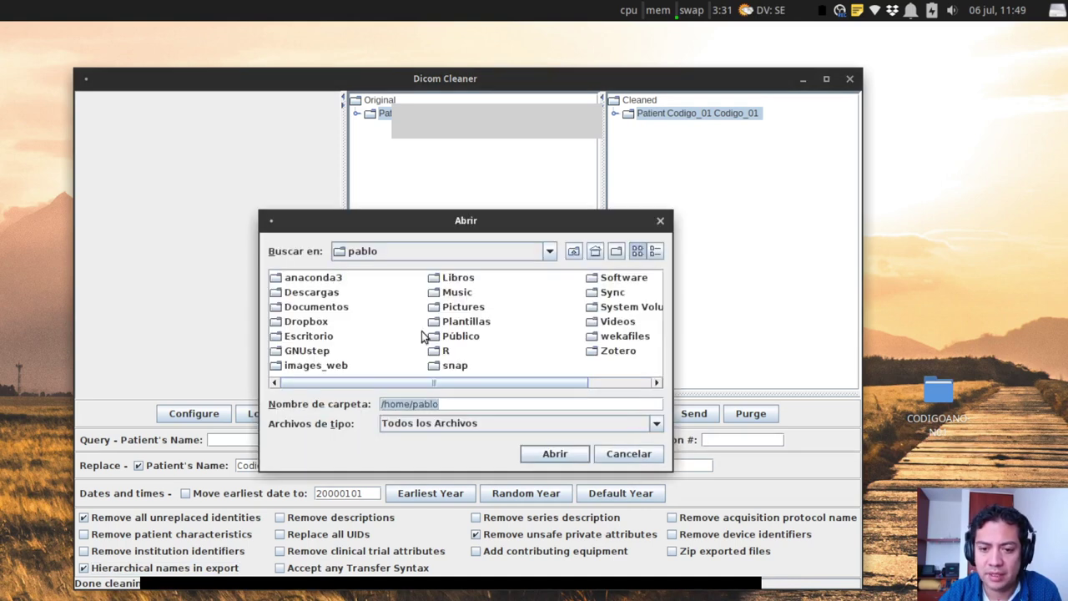
left_click(292, 338)
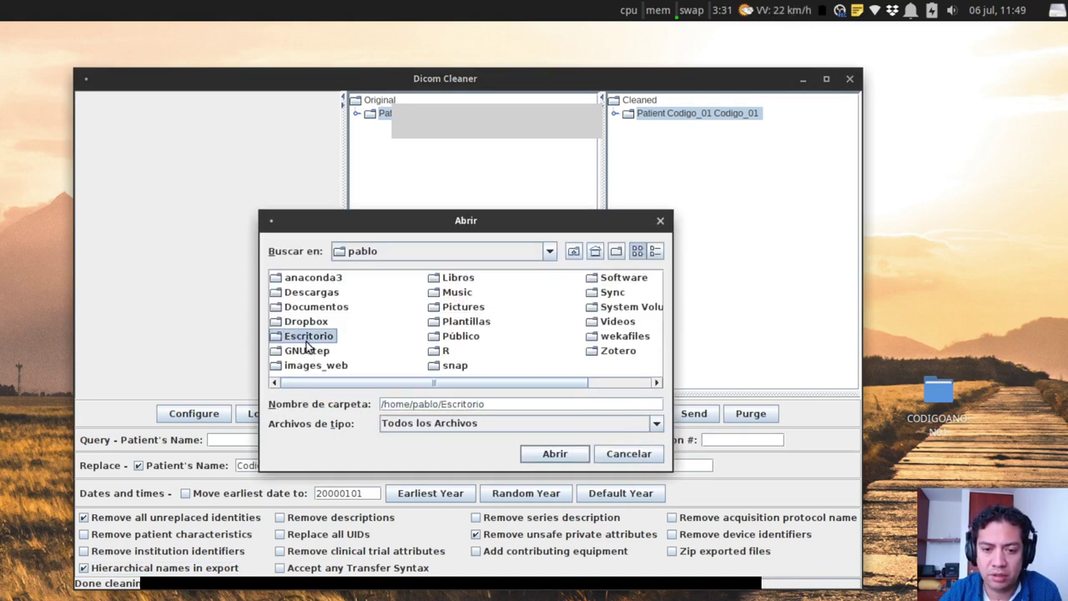
double_click(292, 336)
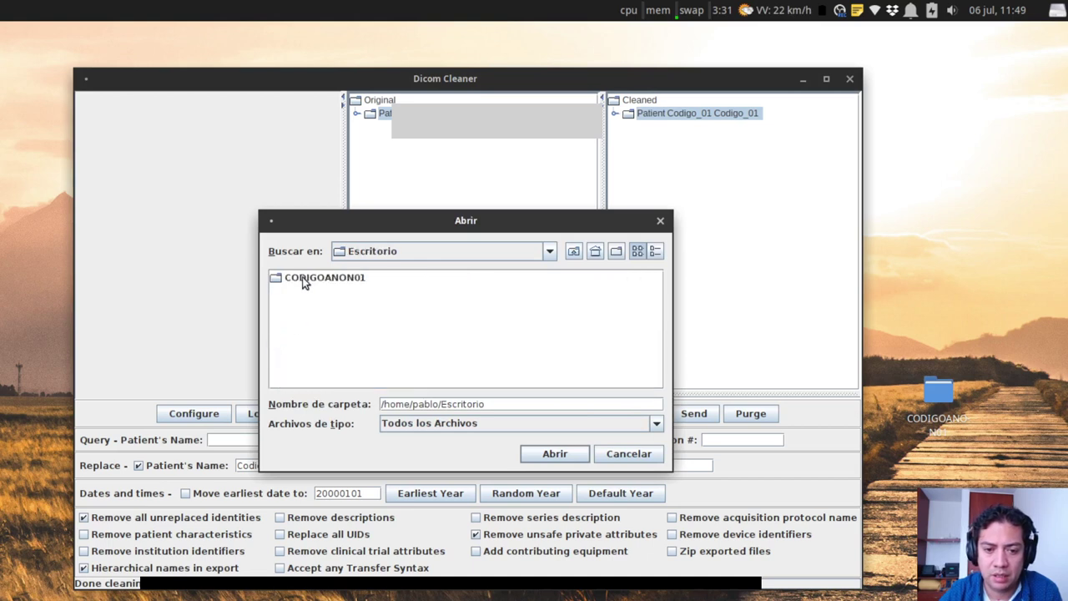
double_click(287, 280)
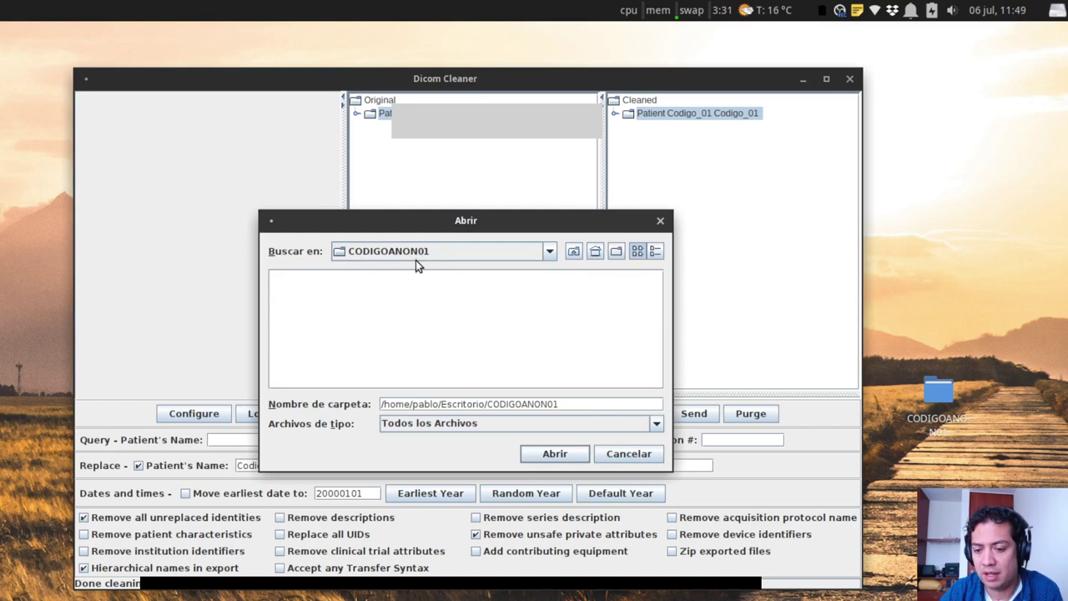
left_click(554, 454)
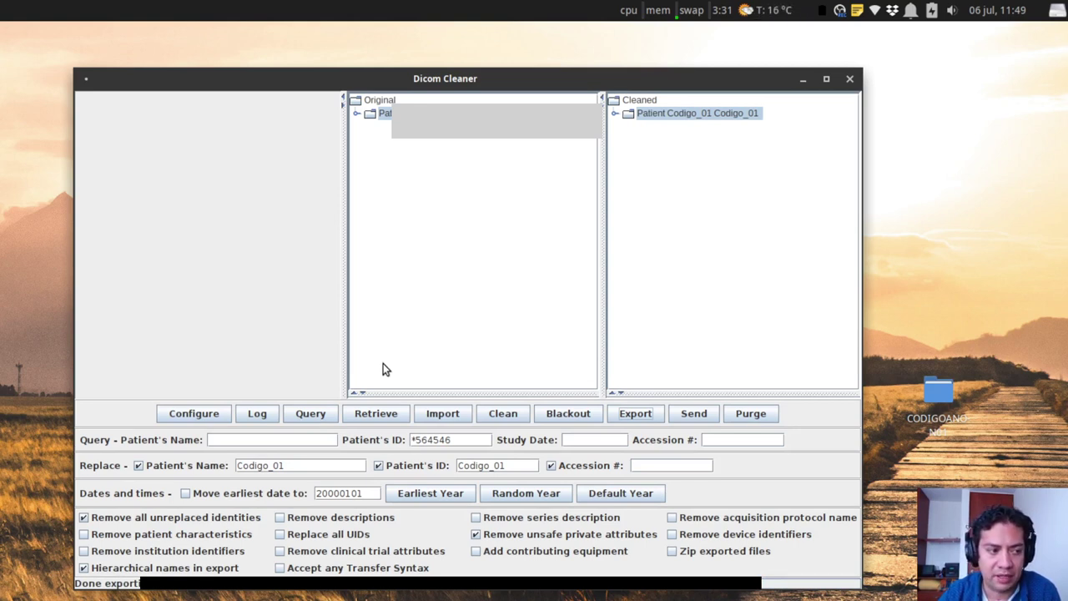
left_click(804, 82)
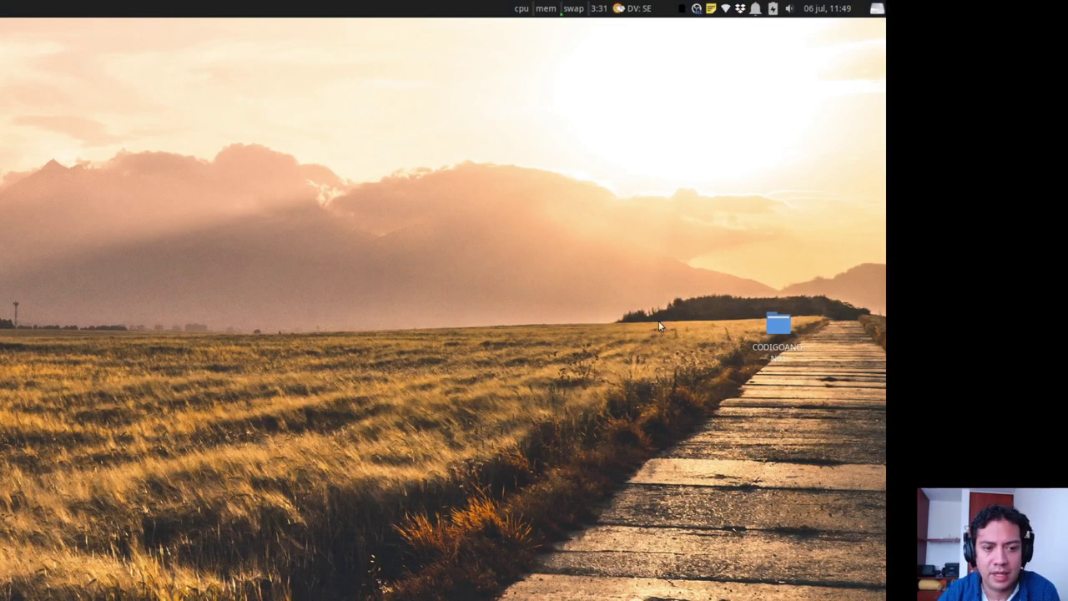
left_click_drag(768, 326, 712, 318)
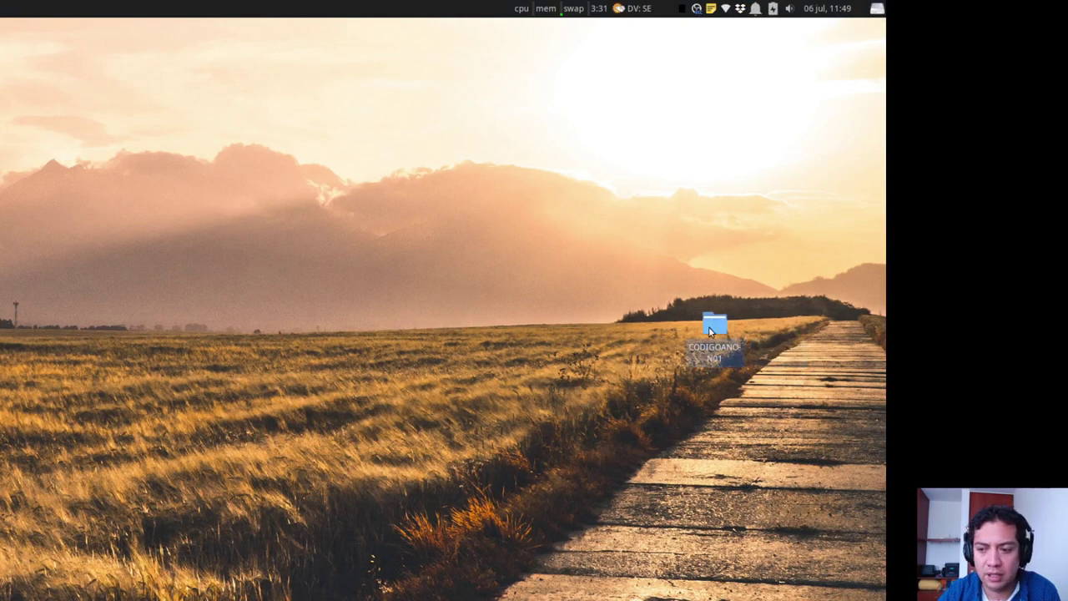
double_click(709, 326)
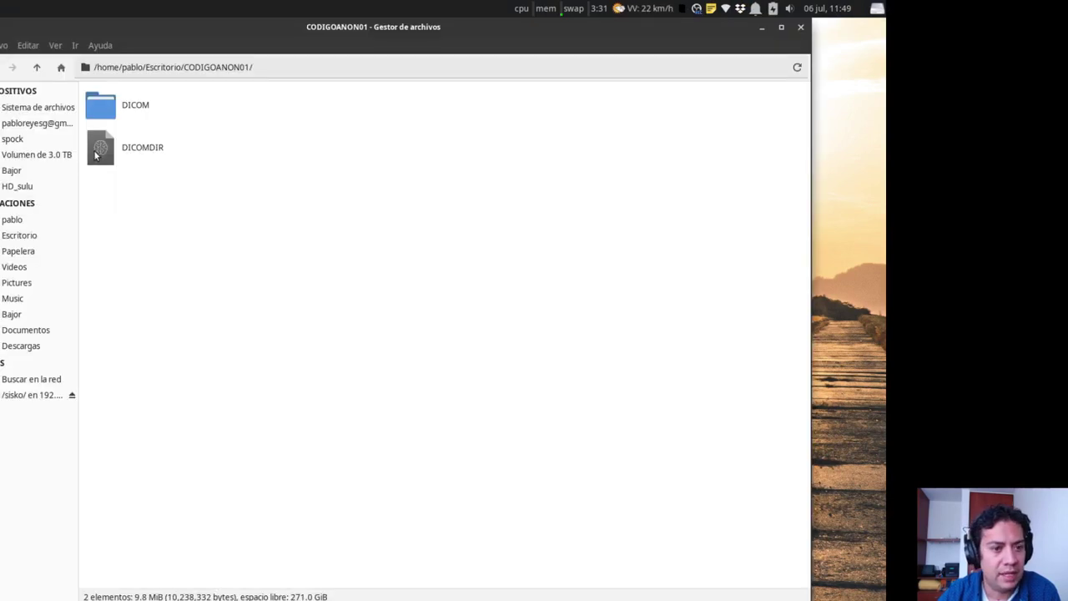
left_click_drag(226, 41, 289, 41)
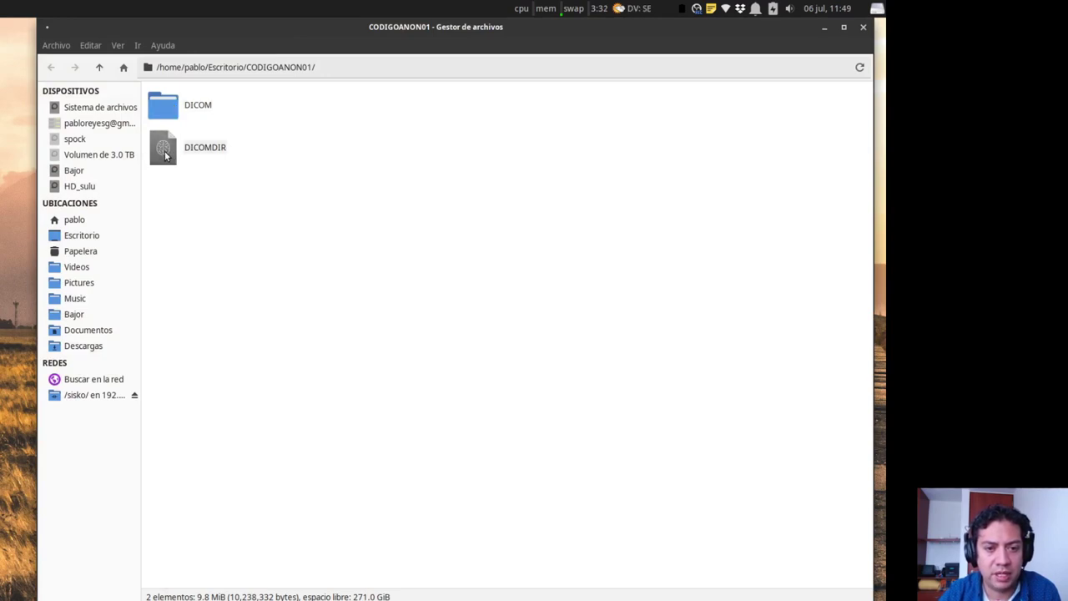
double_click(165, 111)
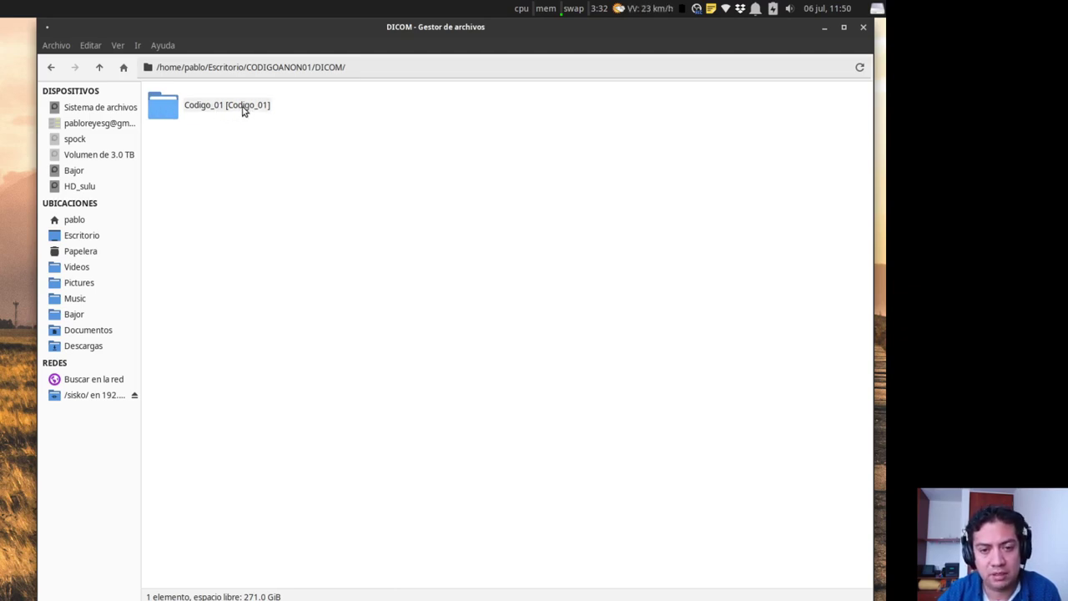
double_click(177, 118)
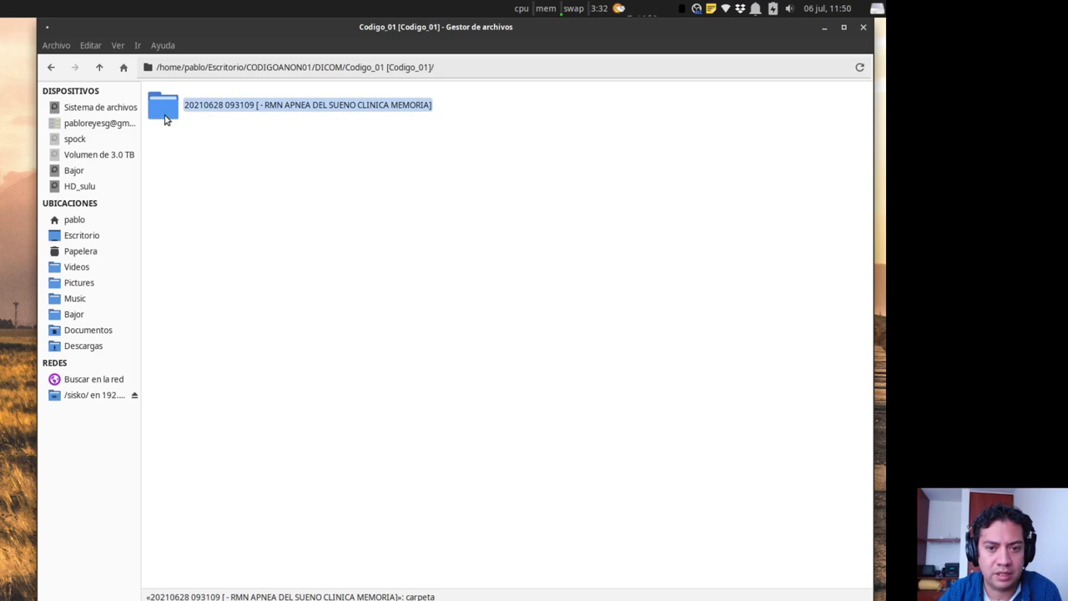
double_click(165, 117)
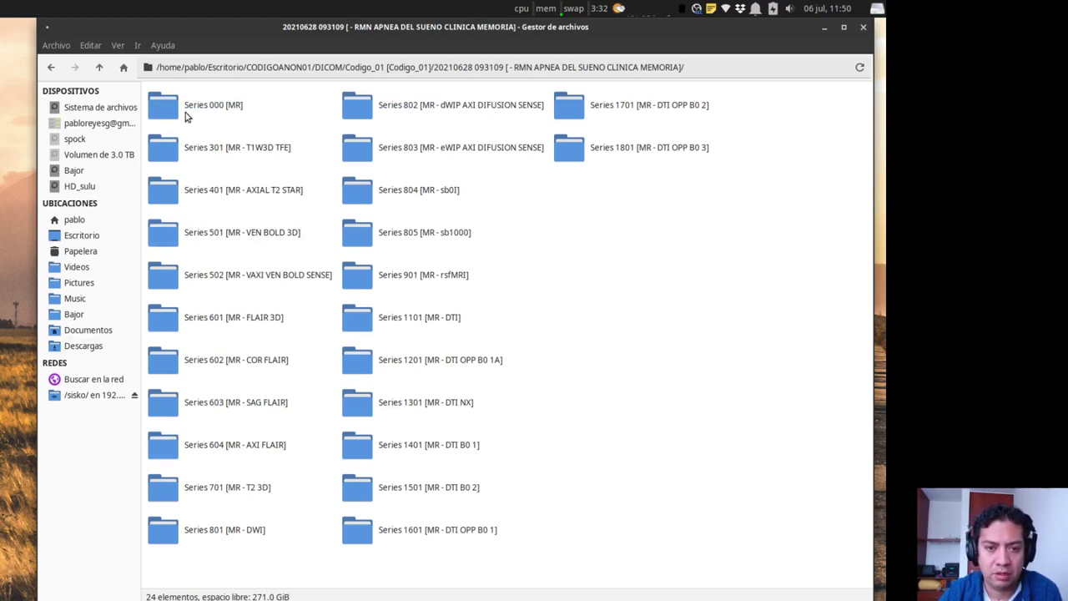
Open the Series 301 folder to inspect its .dcm files.
double_click(192, 156)
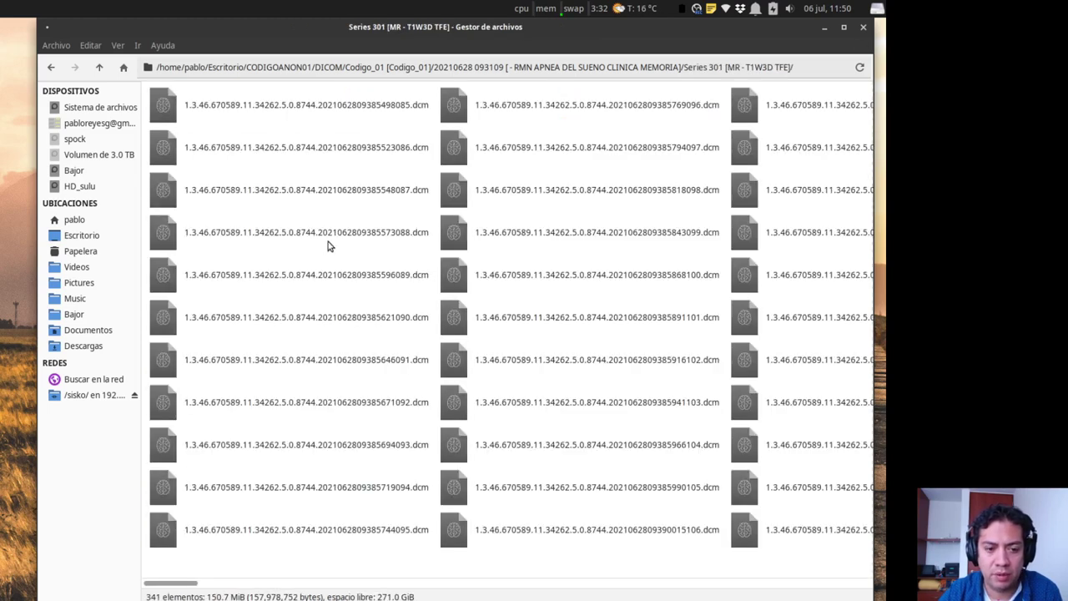
scroll(328, 241, "right", 2)
scroll(328, 246, "left", 2)
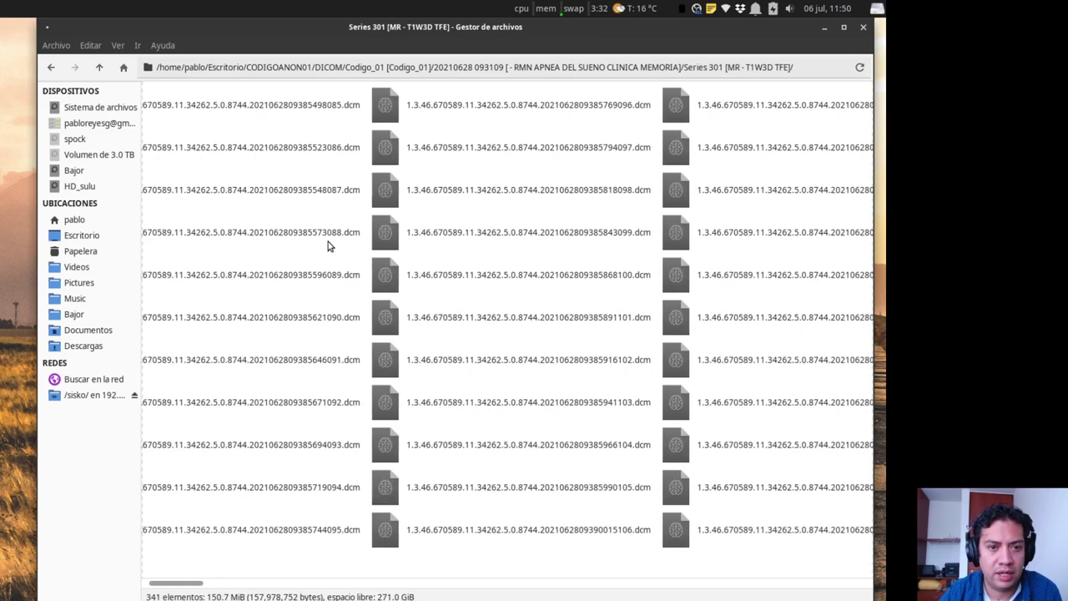
left_click_drag(243, 33, 217, 33)
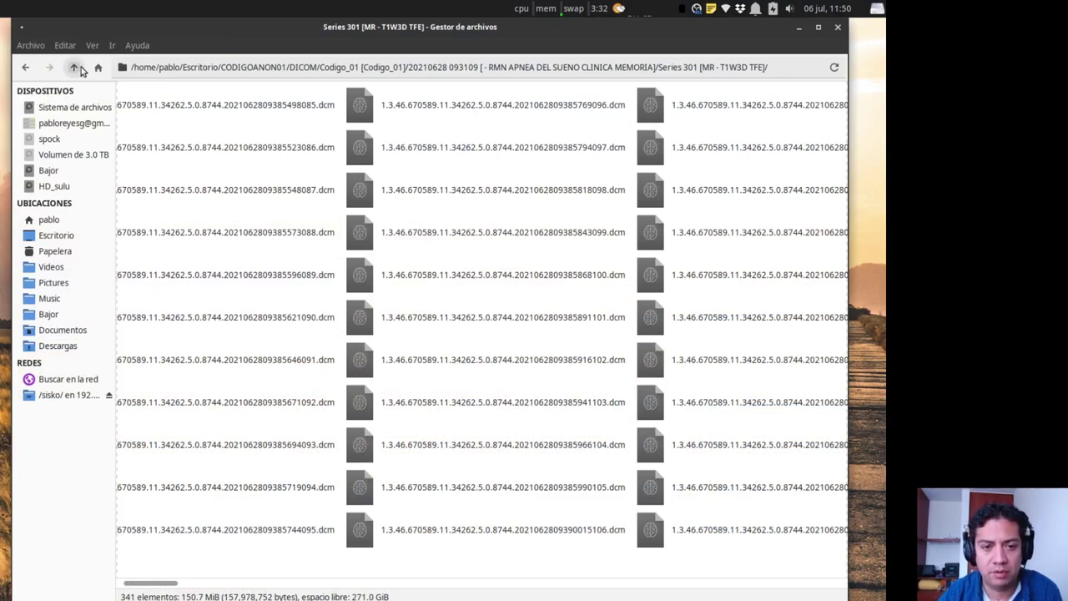
Go up four folder levels back to the top of CODIGOANON01.
left_click(75, 67)
left_click(74, 68)
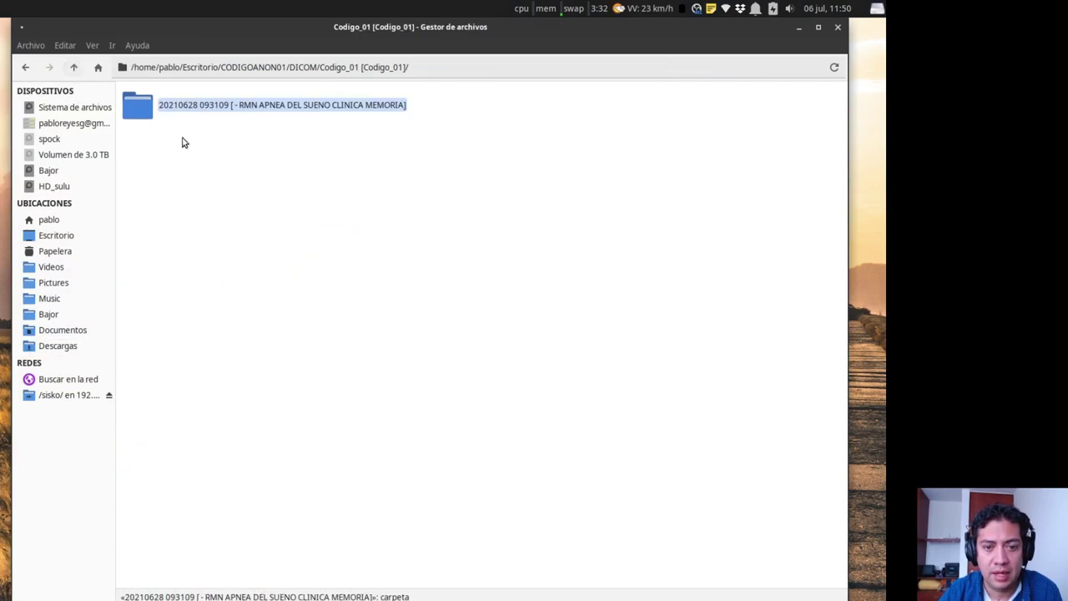
left_click(74, 69)
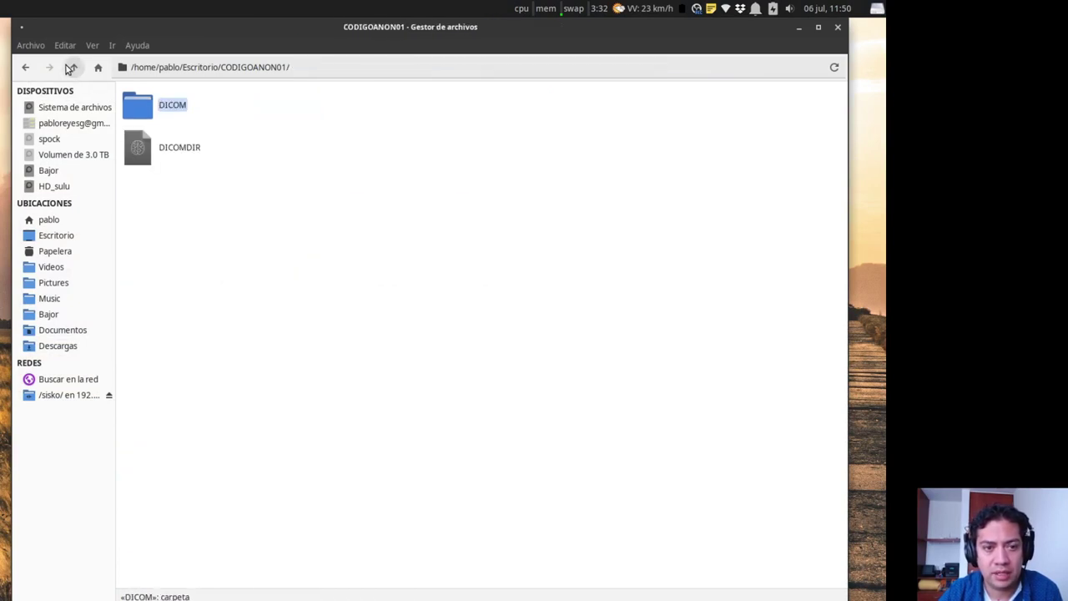
left_click(74, 69)
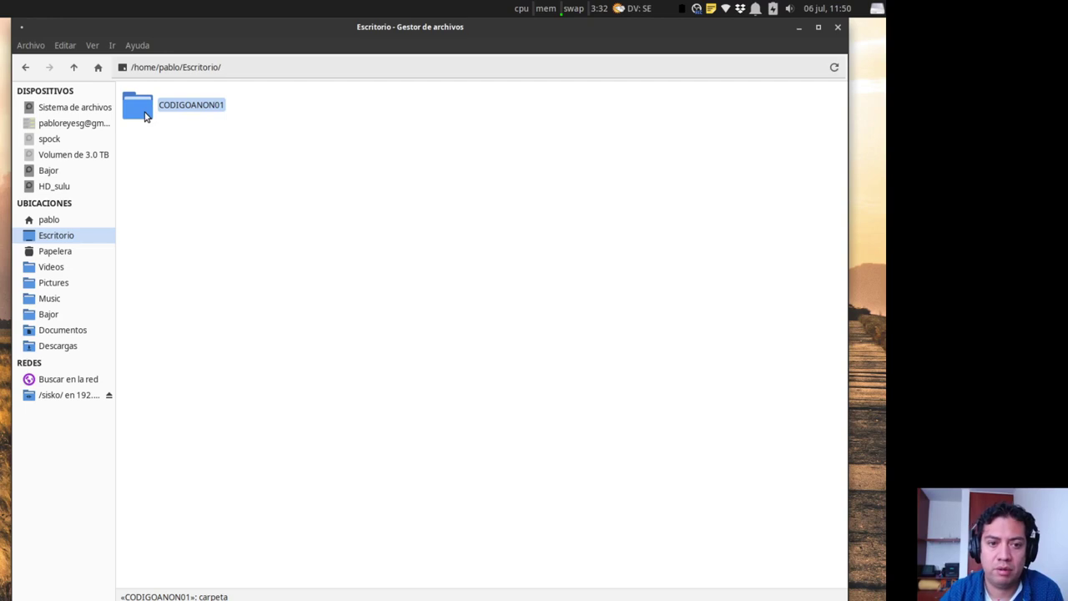
Archive the CODIGOANON01 folder as .zip on Escritorio, then select the 233.8 MiB CODIGOANON01.zip.
right_click(145, 116)
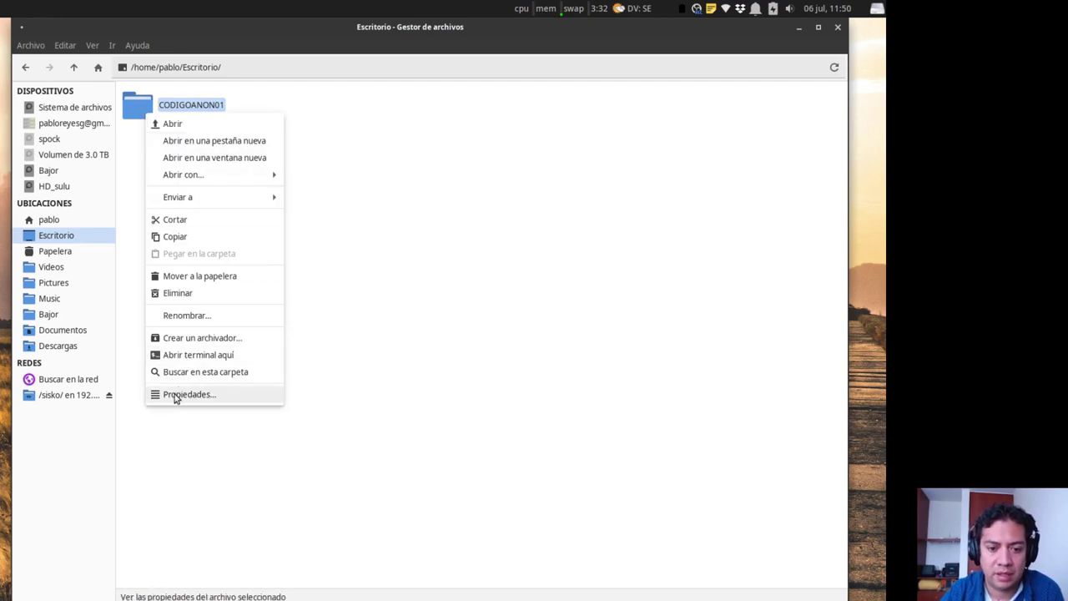
left_click(181, 339)
left_click_drag(185, 288, 432, 196)
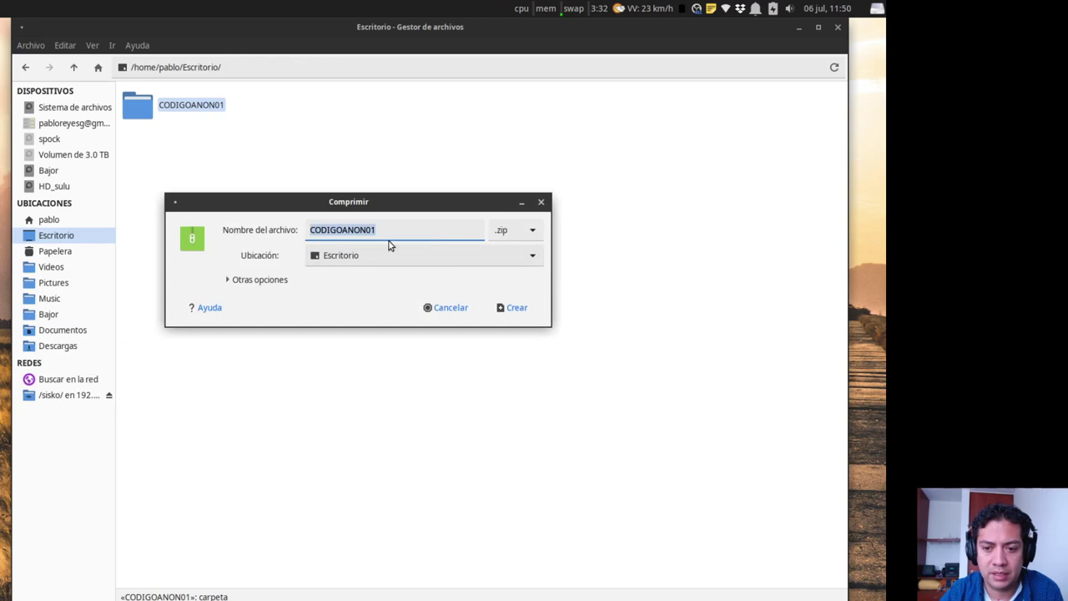
left_click(505, 307)
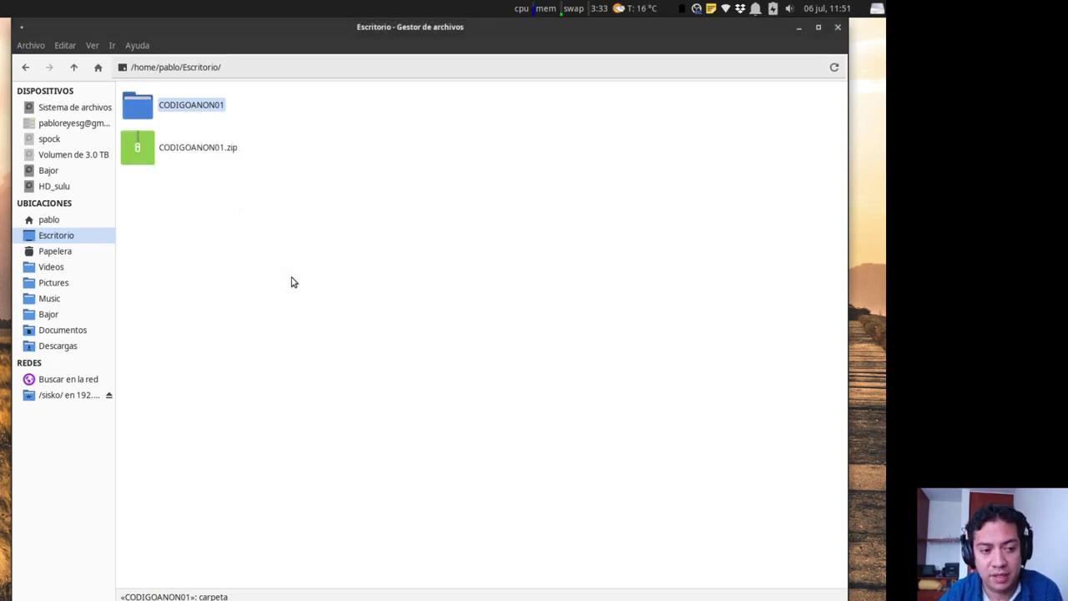
left_click(197, 229)
left_click(152, 162)
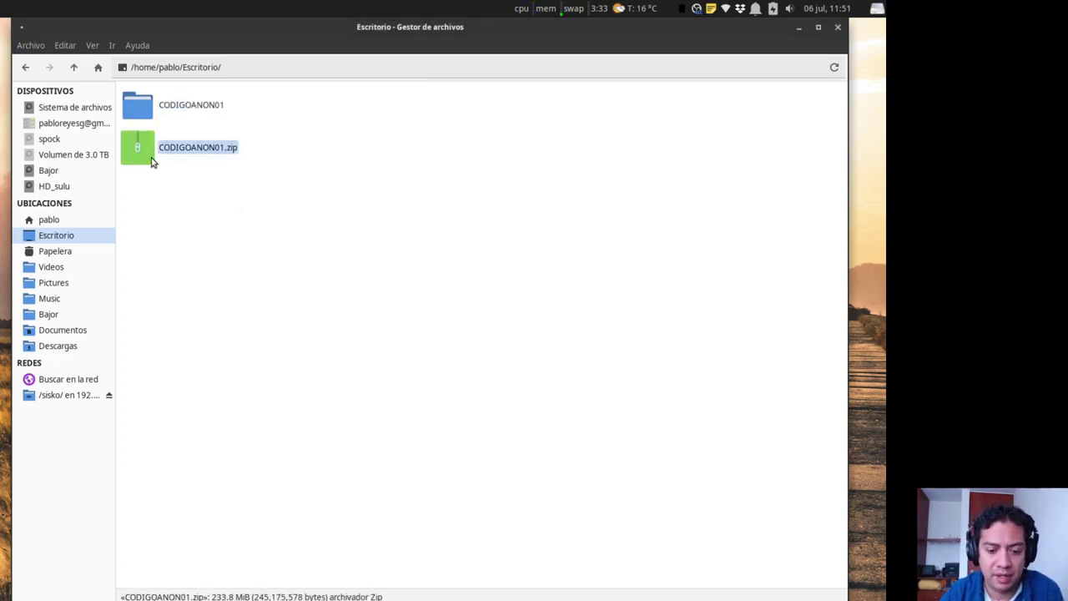